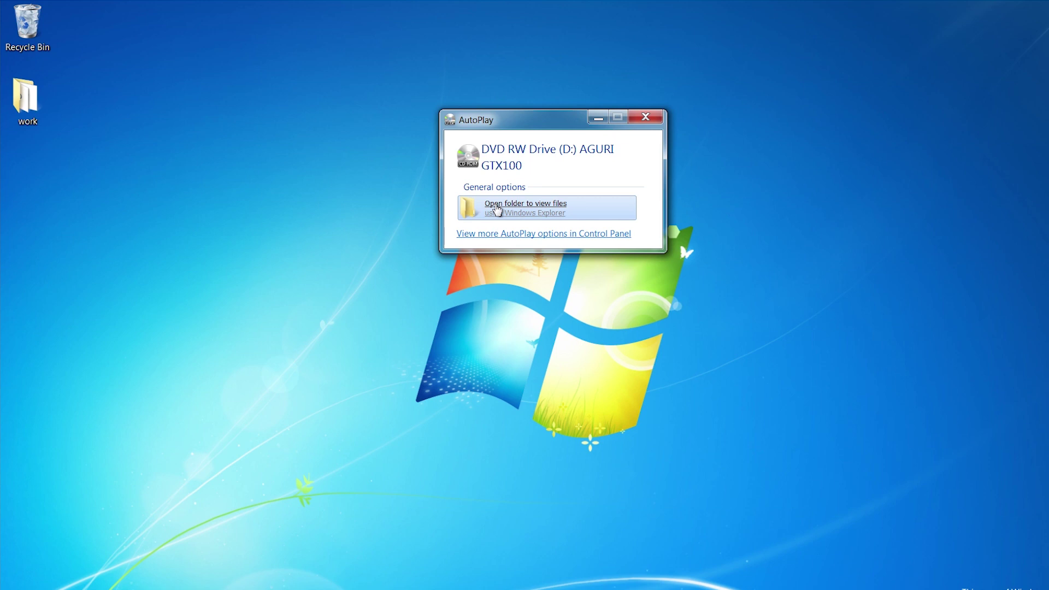
Copy the Aguri Skyway Fusion DB Updater folder from the GTX100 disc to the desktop.
click(497, 209)
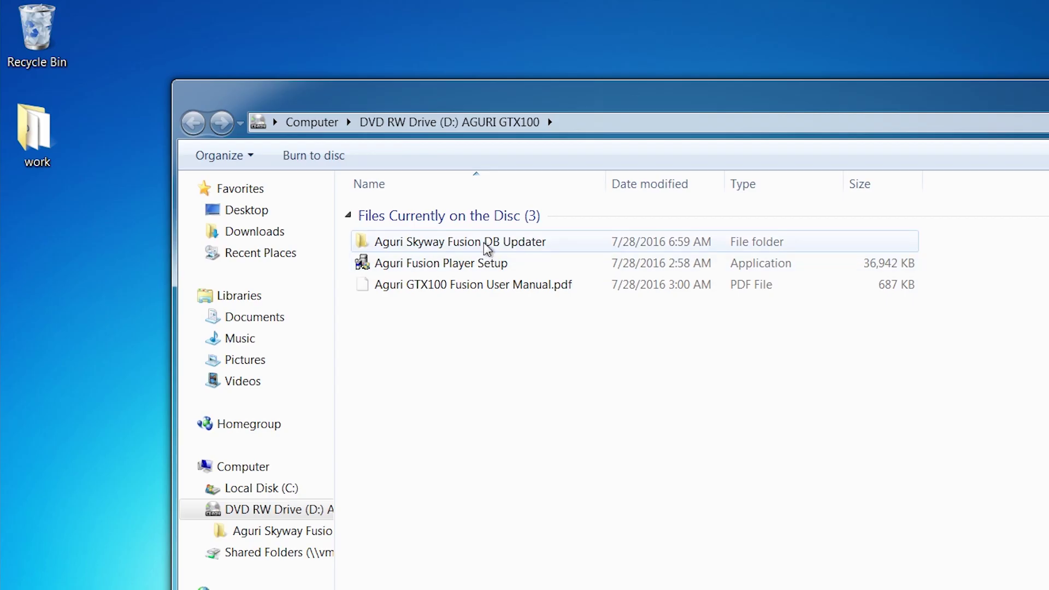
drag(360, 182, 135, 206)
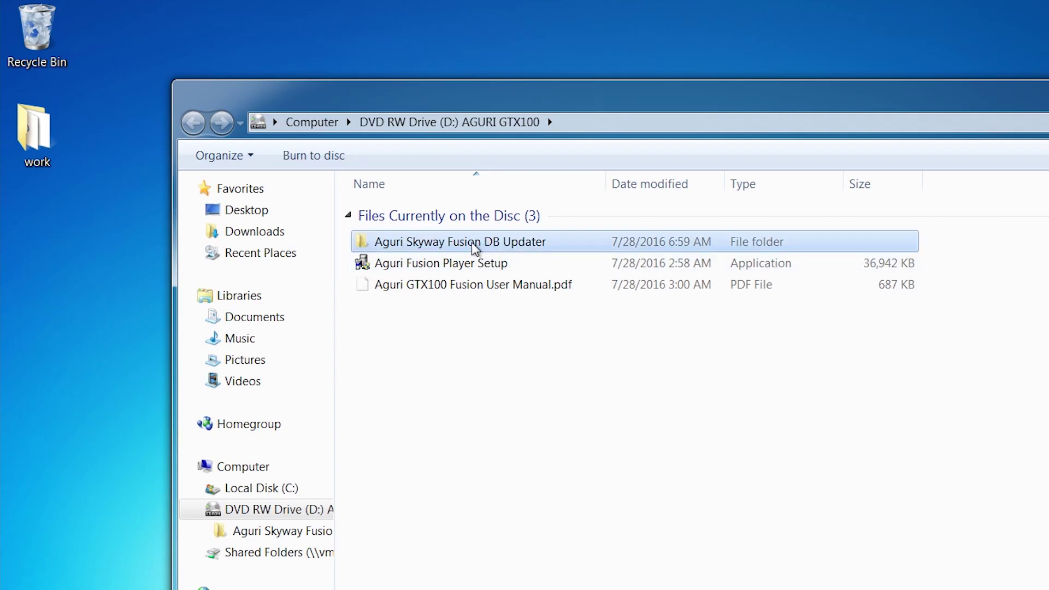
drag(179, 275, 100, 318)
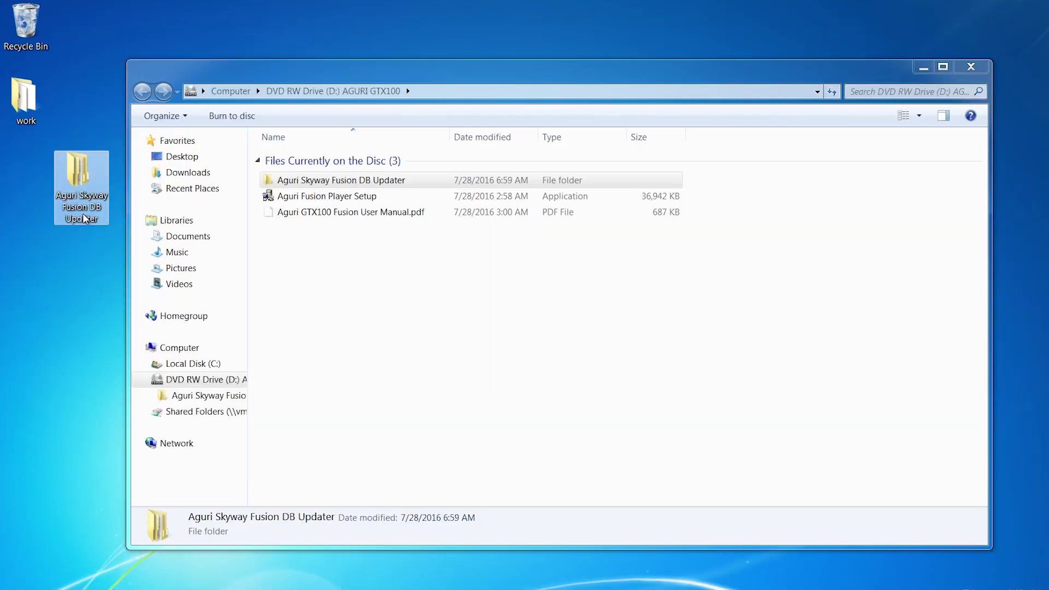
Open the copied Aguri Skyway Fusion DB Updater folder on the desktop.
double_click(82, 206)
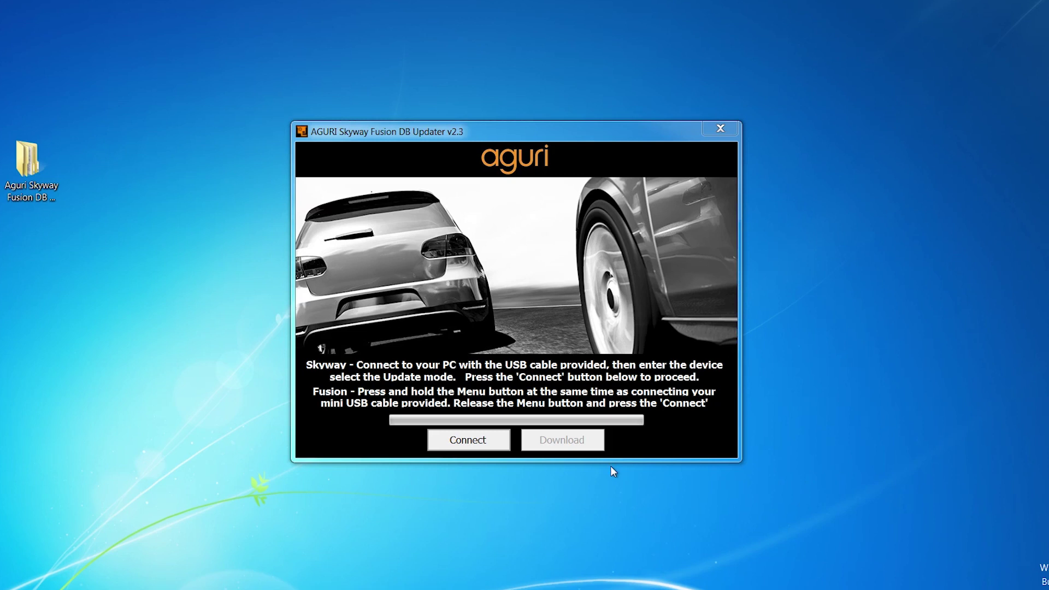
Connect the updater to the device and server until it shows 'Click Download to start'.
click(500, 442)
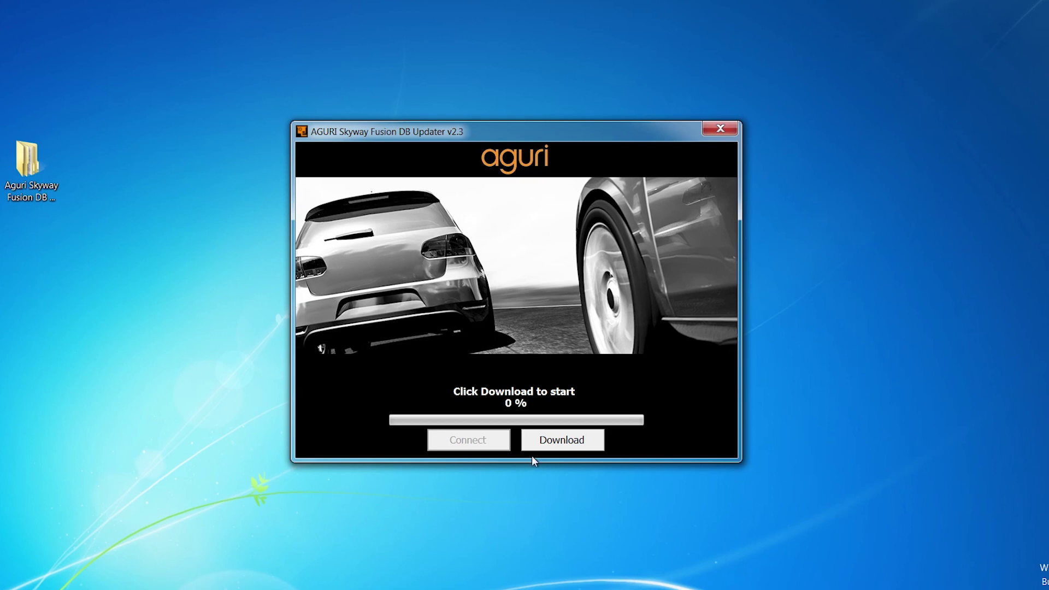
Start downloading the speed trap database to the Skyway device.
click(562, 447)
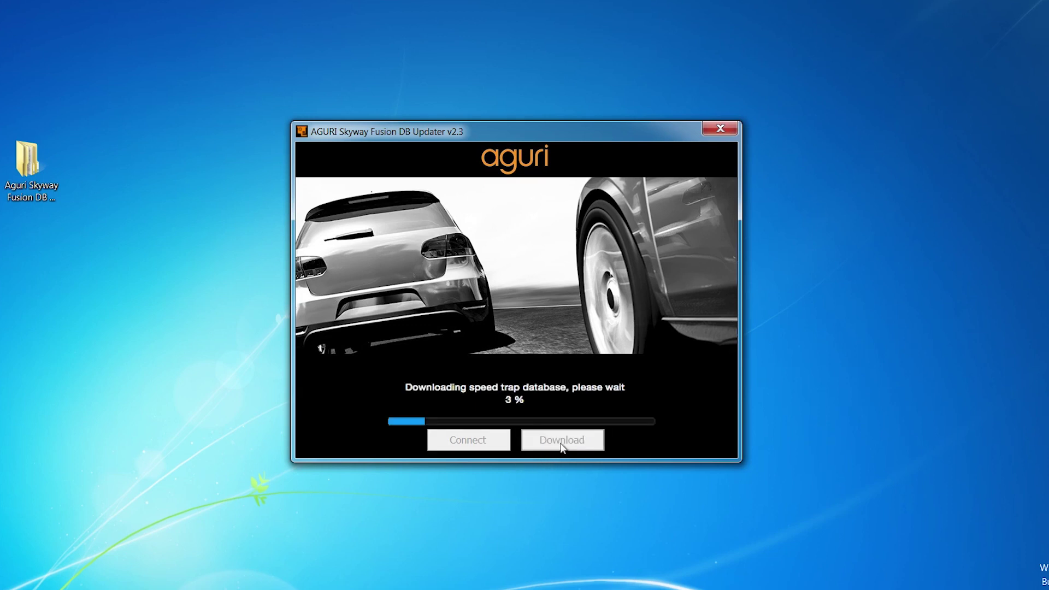